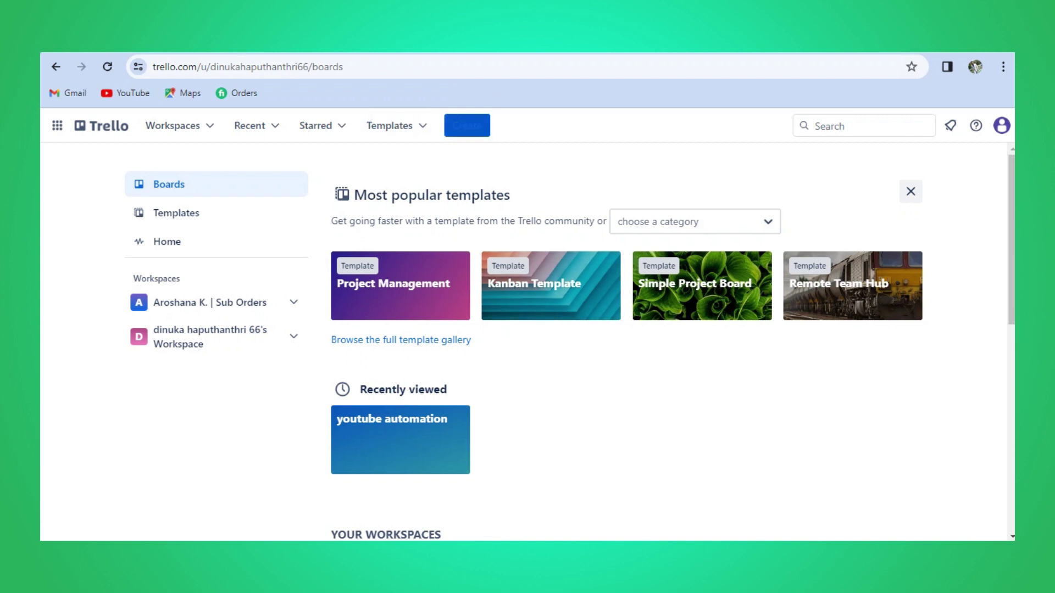
- From the top-bar Create menu, start a new workspace
{"action": "left_click", "coordinate": [467, 125]}
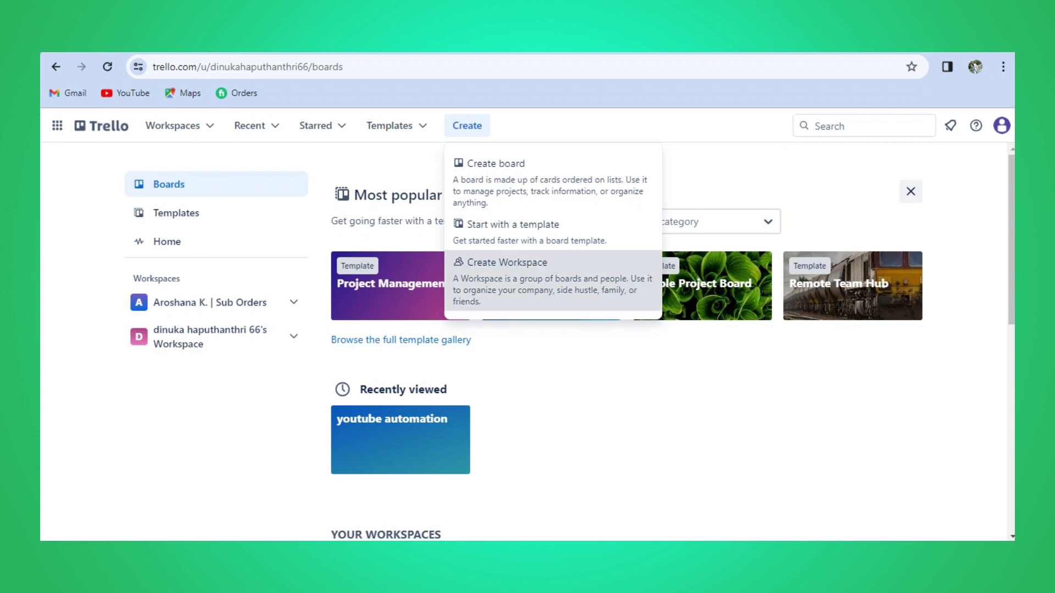
{"action": "left_click", "coordinate": [506, 269]}
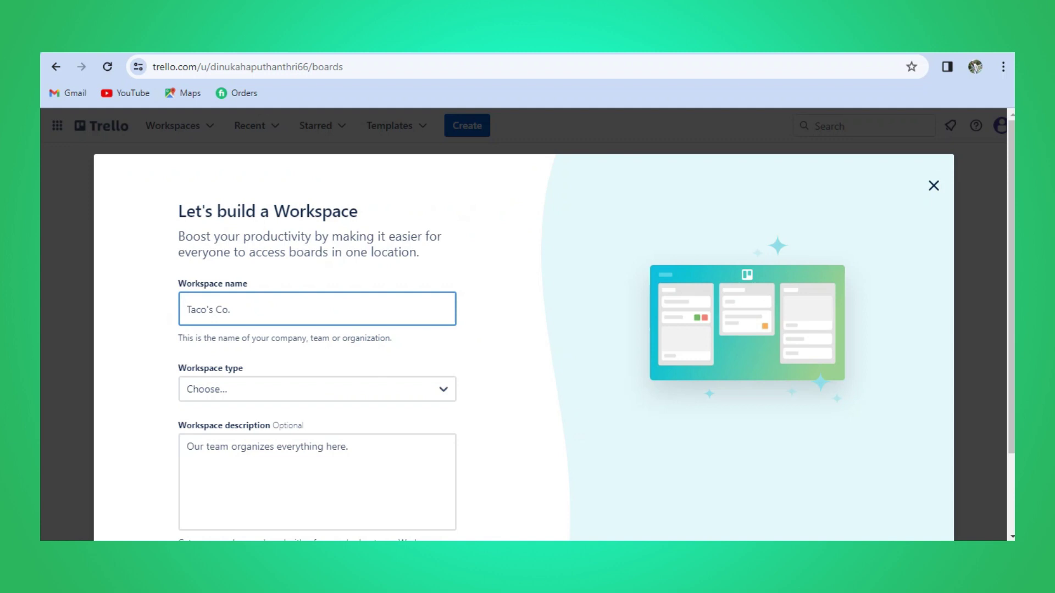
- Name the workspace 'my work', set its type to Other, and submit the form
{"action": "type", "text": "my work"}
{"action": "key", "text": "Tab"}
{"action": "key", "text": "Down"}
{"action": "key", "text": "Down"}
{"action": "key", "text": "Down"}
{"action": "key", "text": "Down"}
{"action": "key", "text": "Up"}
{"action": "key", "text": "Up"}
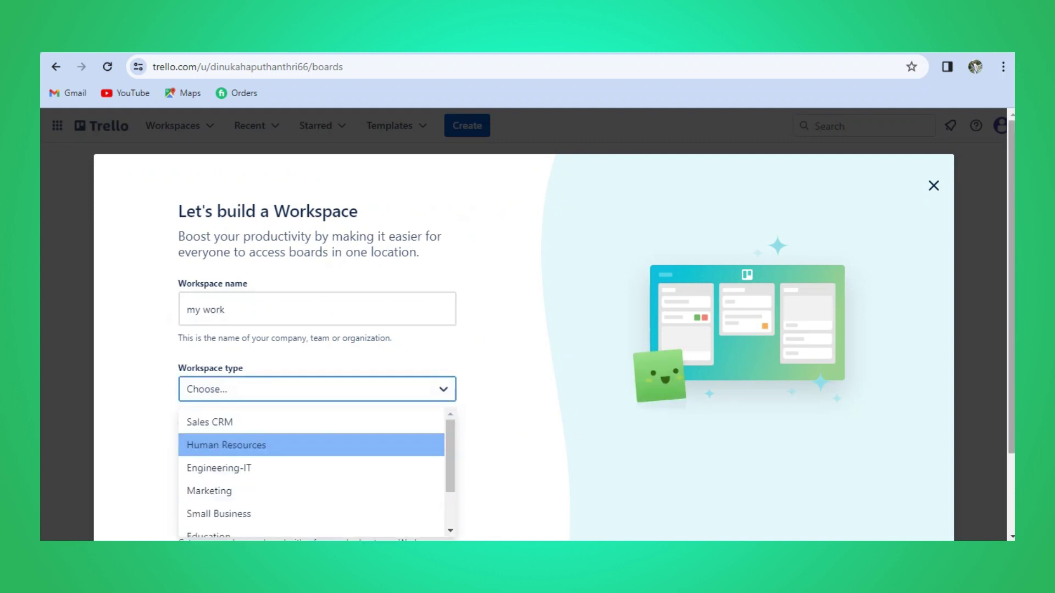
{"action": "key", "text": "Down"}
{"action": "key", "text": "Down"}
{"action": "key", "text": "Down"}
{"action": "key", "text": "Escape"}
{"action": "key", "text": "Down"}
{"action": "key", "text": "Down"}
{"action": "key", "text": "Down"}
{"action": "key", "text": "Down"}
{"action": "key", "text": "Down"}
{"action": "key", "text": "Down"}
{"action": "key", "text": "Down"}
{"action": "key", "text": "Down"}
{"action": "key", "text": "Up"}
{"action": "key", "text": "Up"}
{"action": "key", "text": "Up"}
{"action": "key", "text": "Up"}
{"action": "key", "text": "Up"}
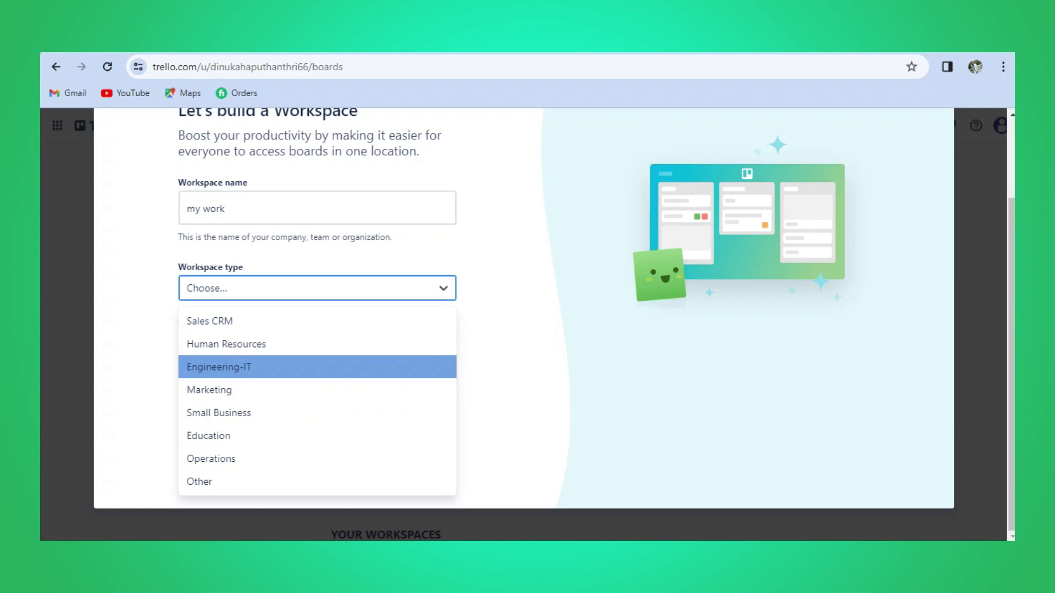
{"action": "key", "text": "Down"}
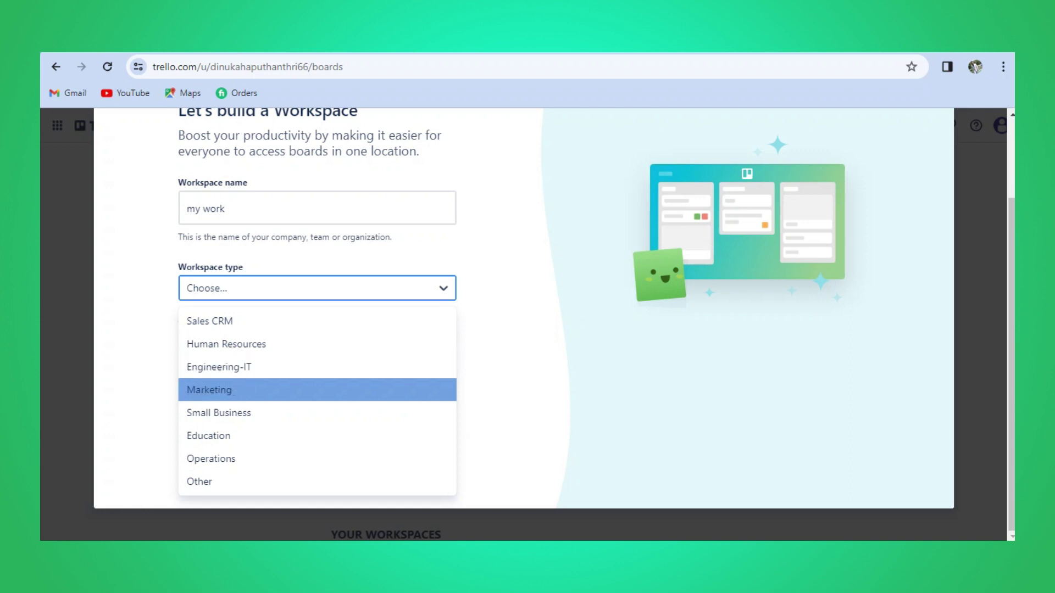
{"action": "key", "text": "Up"}
{"action": "key", "text": "Up"}
{"action": "key", "text": "Up"}
{"action": "key", "text": "Down"}
{"action": "key", "text": "Down"}
{"action": "key", "text": "Down"}
{"action": "key", "text": "Down"}
{"action": "key", "text": "Down"}
{"action": "key", "text": "Down"}
{"action": "key", "text": "Down"}
{"action": "key", "text": "Return"}
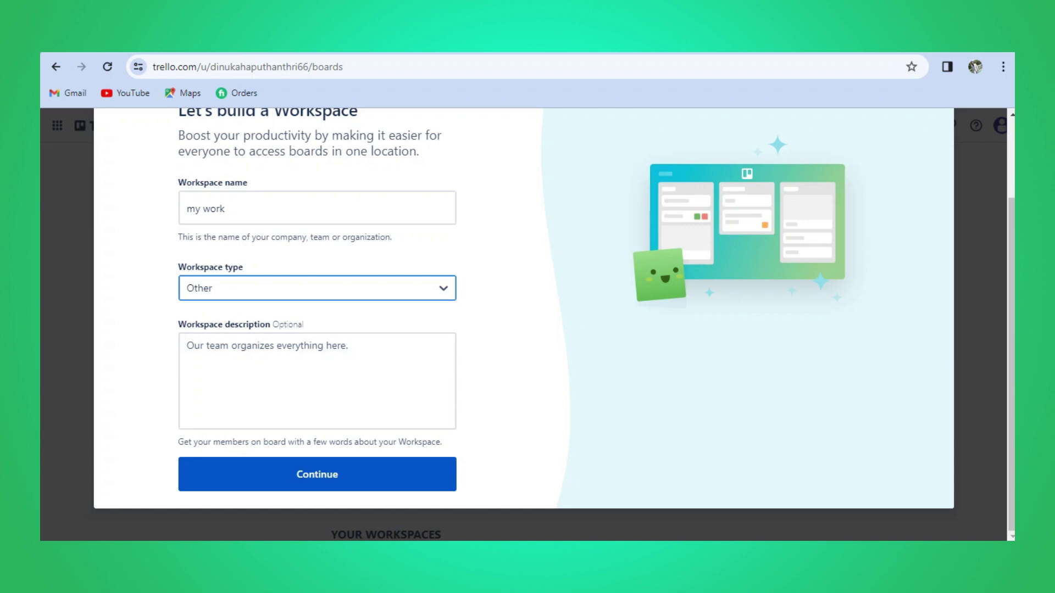
{"action": "left_click", "coordinate": [317, 474]}
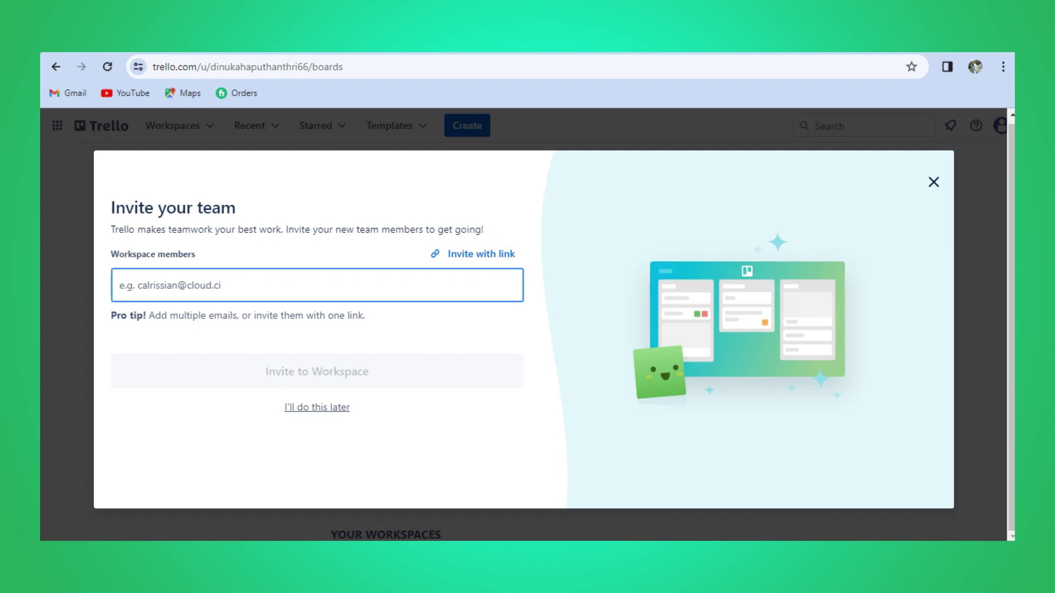
- Skip inviting team members and expand the my work workspace in the sidebar
{"action": "key", "text": "Escape"}
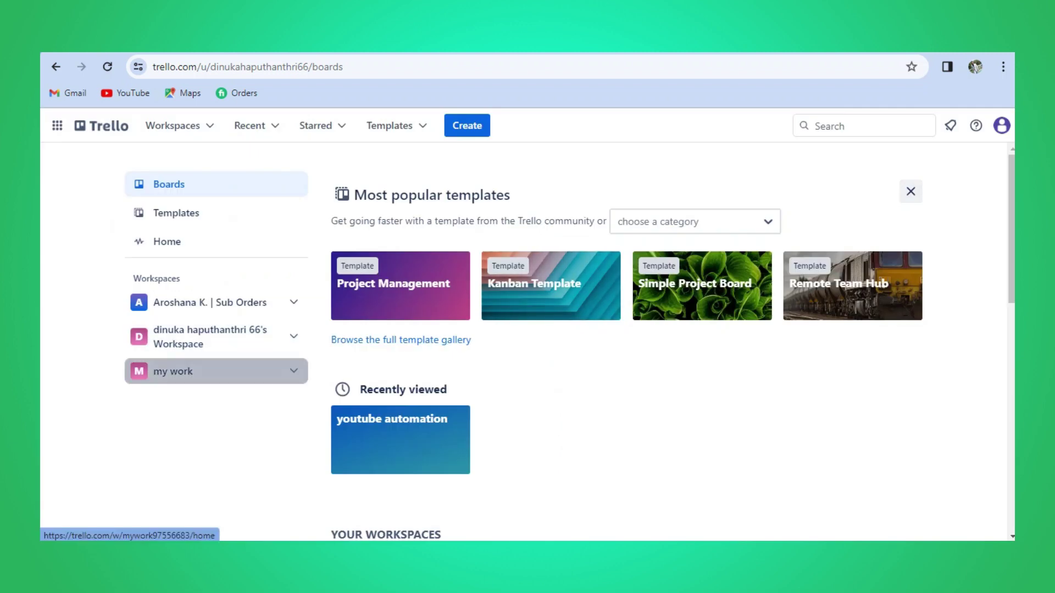
{"action": "left_click", "coordinate": [294, 371]}
- Open my work's Boards page and begin creating its first board
{"action": "left_click", "coordinate": [187, 398]}
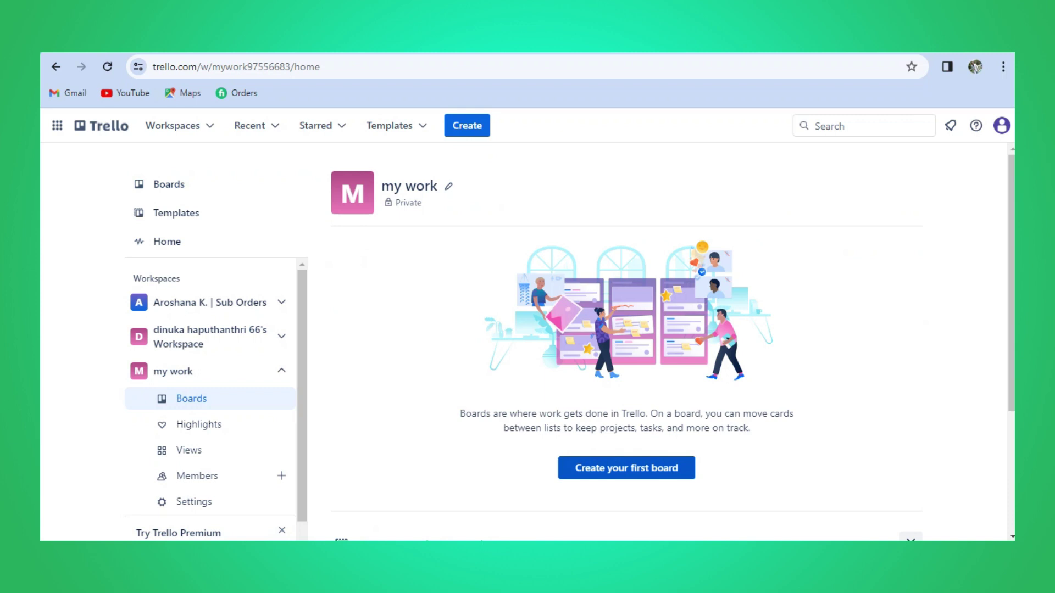
{"action": "left_click", "coordinate": [626, 468]}
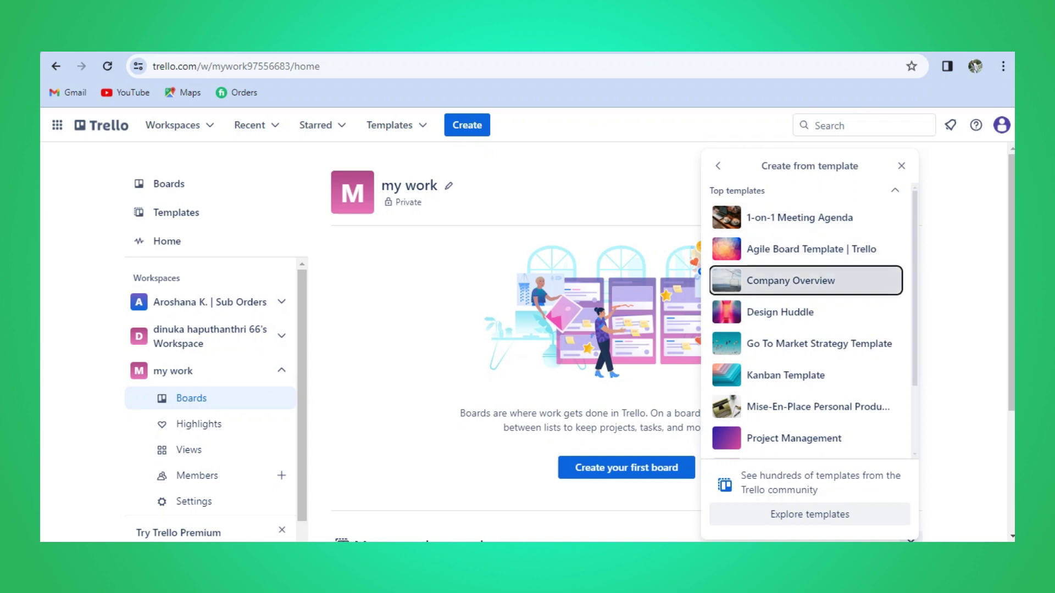
- Create the board from the Company Overview template with its cards kept
{"action": "left_click", "coordinate": [796, 278]}
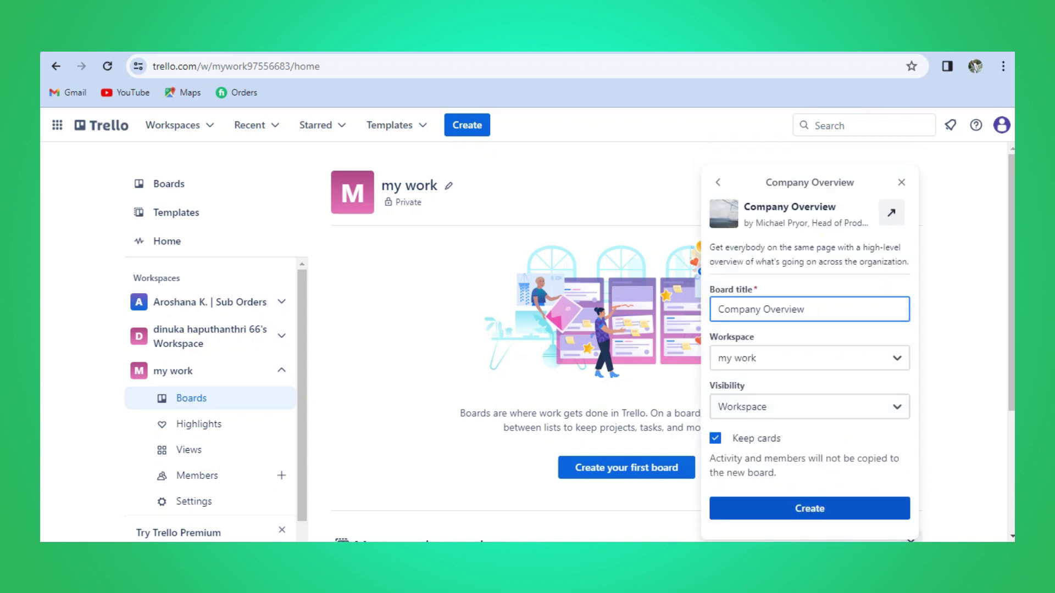
{"action": "key", "text": "Return"}
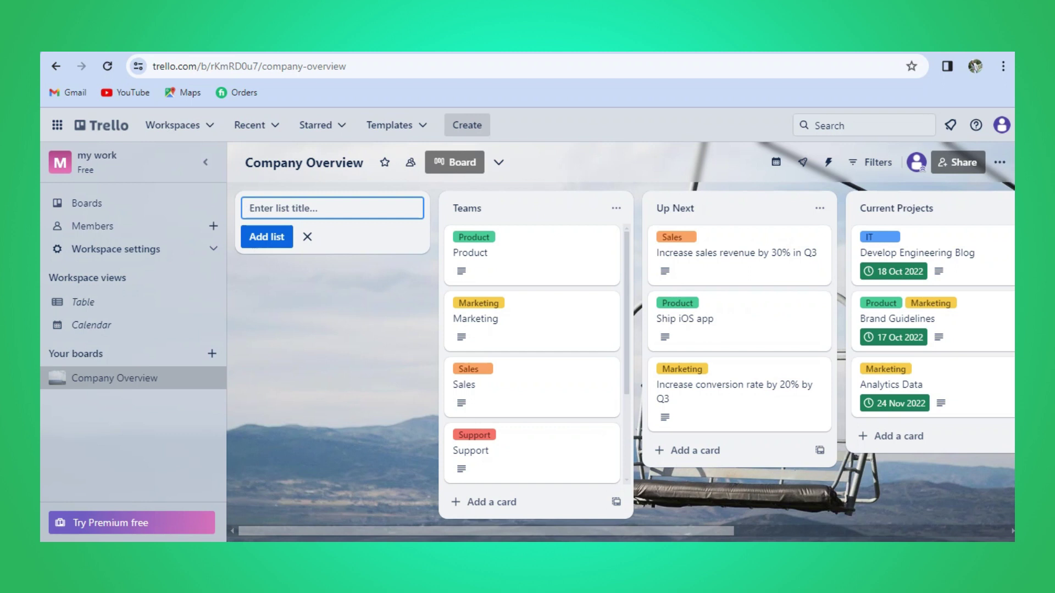
{"action": "left_click", "coordinate": [499, 162]}
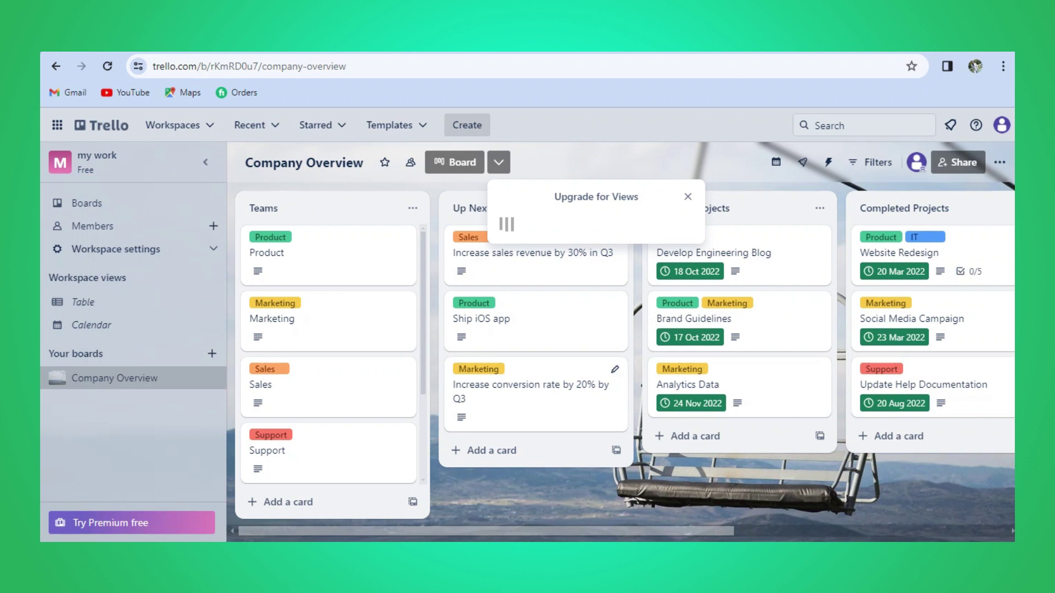
{"action": "left_click", "coordinate": [499, 162]}
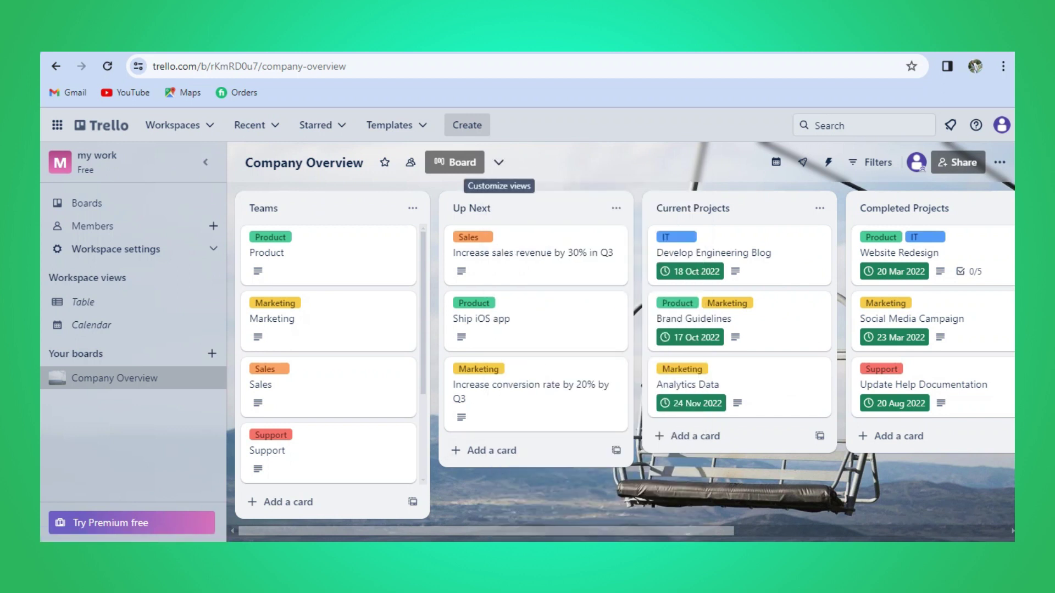
{"action": "scroll", "coordinate": [621, 363], "scroll_direction": "right", "scroll_amount": 3}
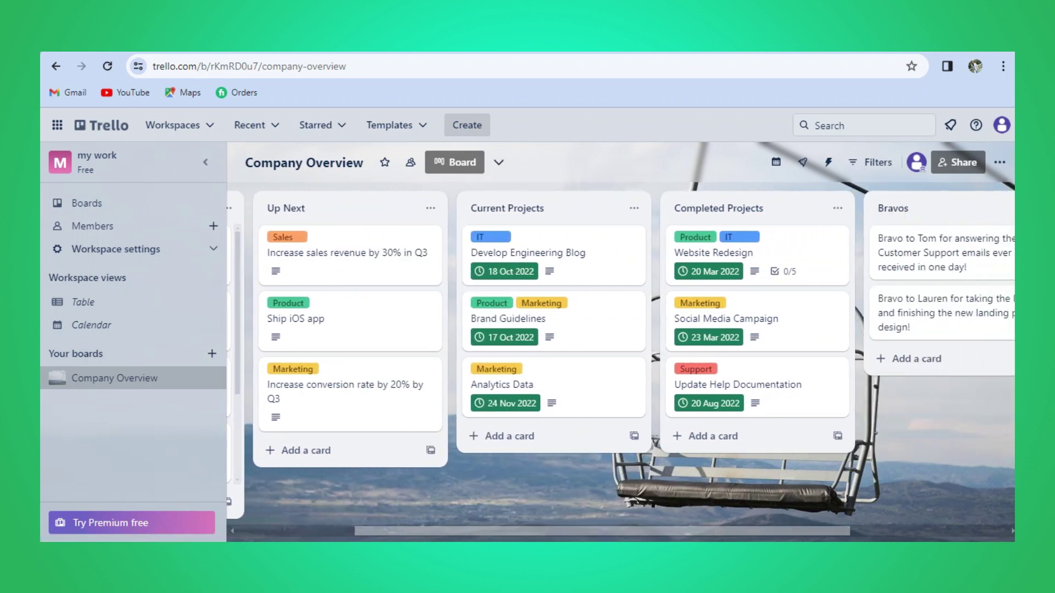
{"action": "scroll", "coordinate": [621, 362], "scroll_direction": "right", "scroll_amount": 3}
{"action": "scroll", "coordinate": [621, 362], "scroll_direction": "left", "scroll_amount": 6}
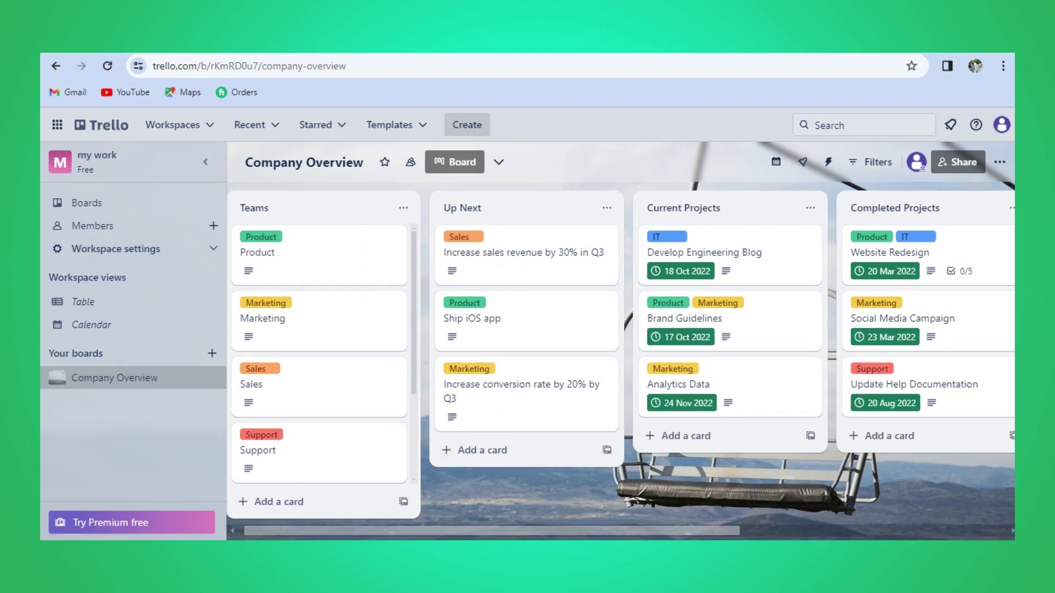
{"action": "scroll", "coordinate": [620, 362], "scroll_direction": "right", "scroll_amount": 3}
{"action": "scroll", "coordinate": [620, 362], "scroll_direction": "left", "scroll_amount": 3}
{"action": "scroll", "coordinate": [621, 362], "scroll_direction": "left", "scroll_amount": 1}
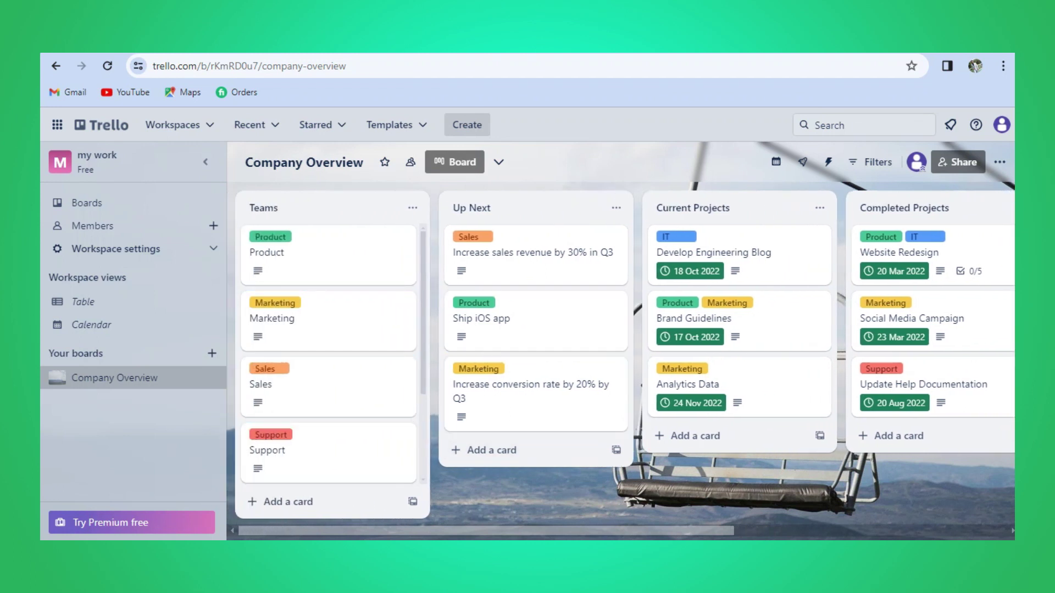
{"action": "scroll", "coordinate": [621, 363], "scroll_direction": "right", "scroll_amount": 5}
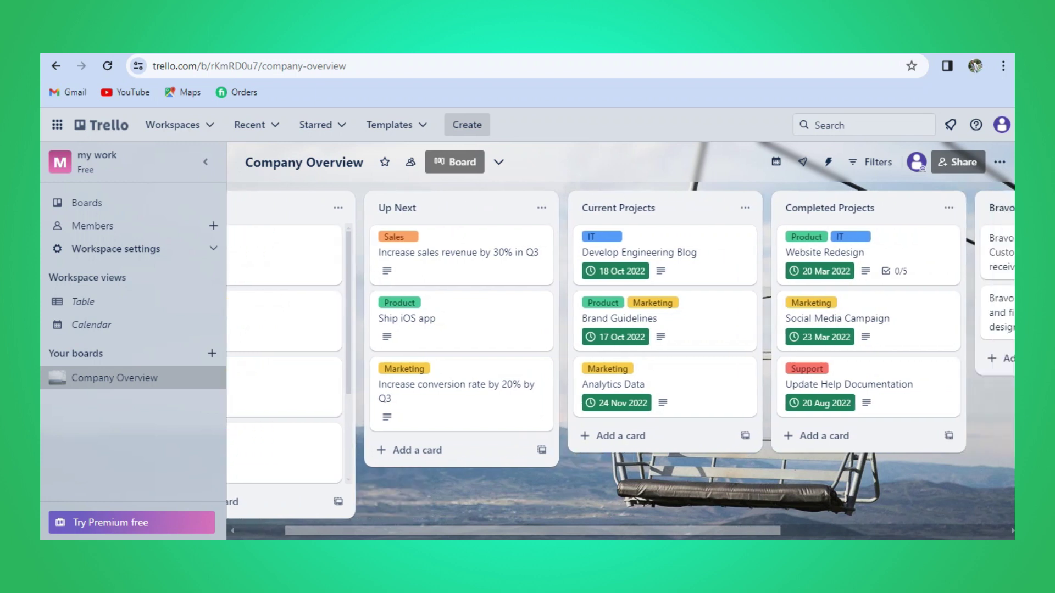
{"action": "scroll", "coordinate": [621, 363], "scroll_direction": "left", "scroll_amount": 5}
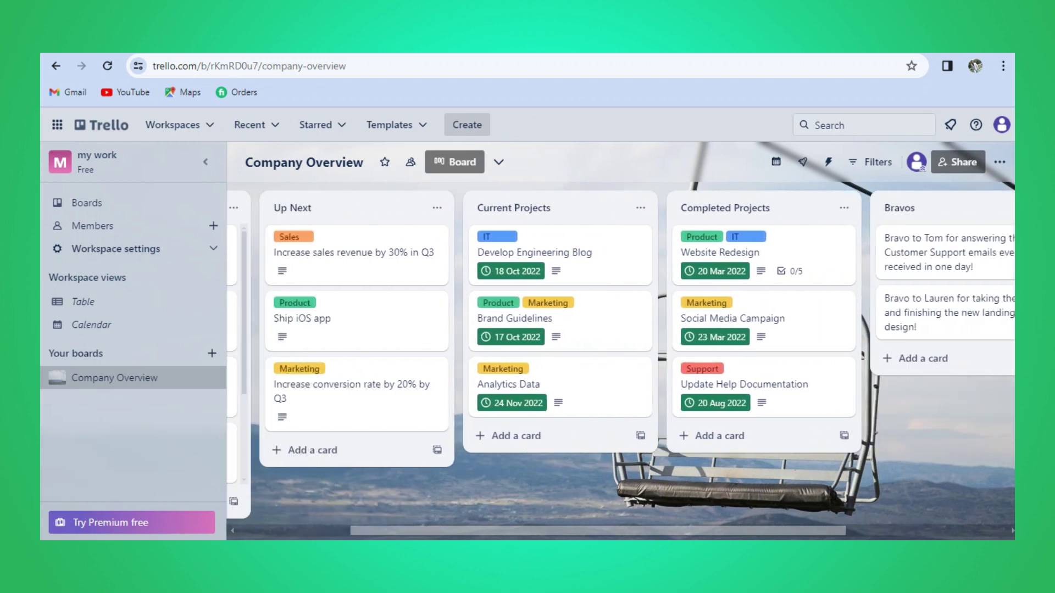